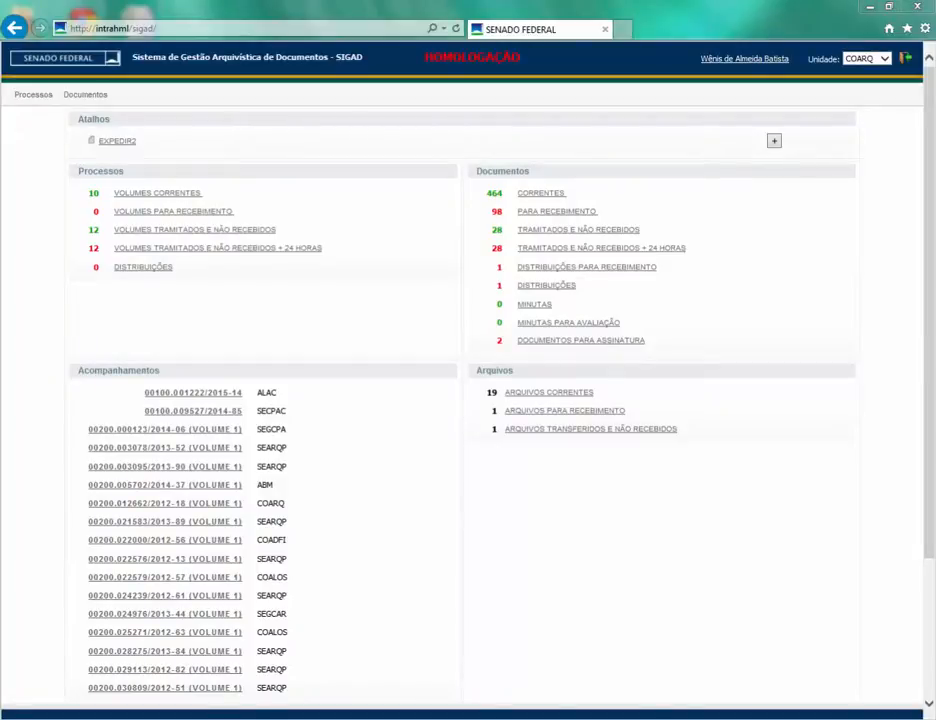
# Start a new external document registration and set its Espécie/Formato to MEMORANDO.
pyautogui.moveTo(85, 95)
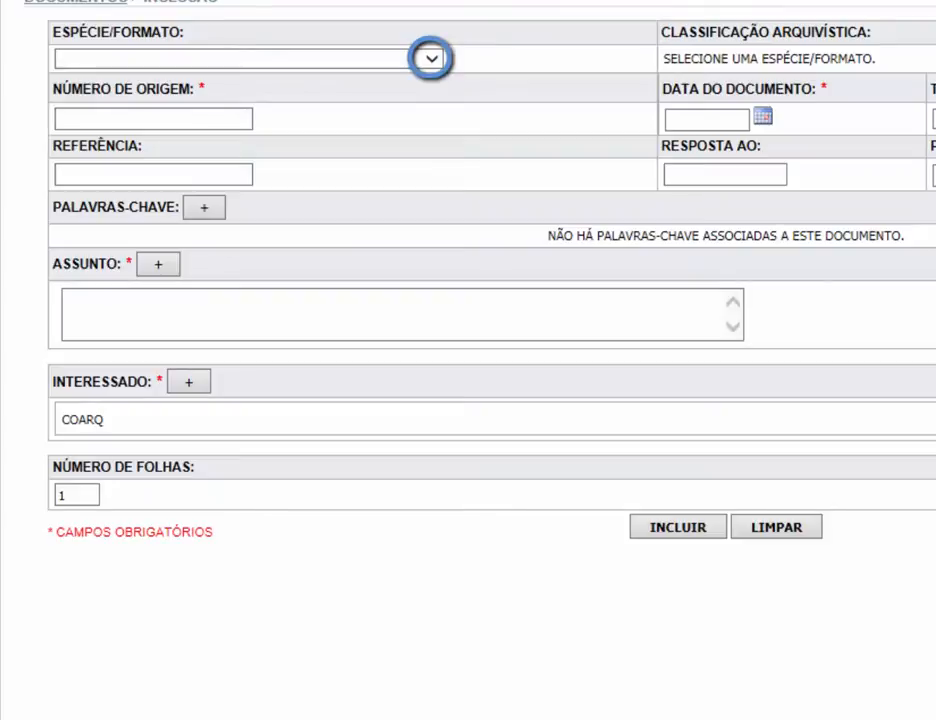
pyautogui.click(431, 59)
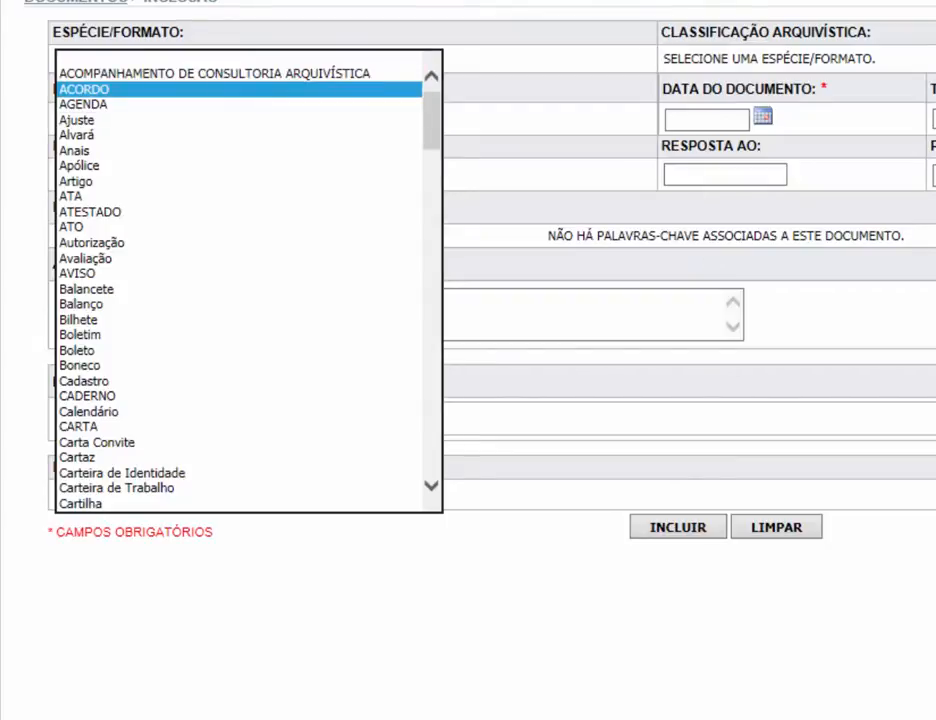
pyautogui.press('Down')
pyautogui.press('Down')
pyautogui.press('Down')
pyautogui.press('Down')
pyautogui.press('Down')
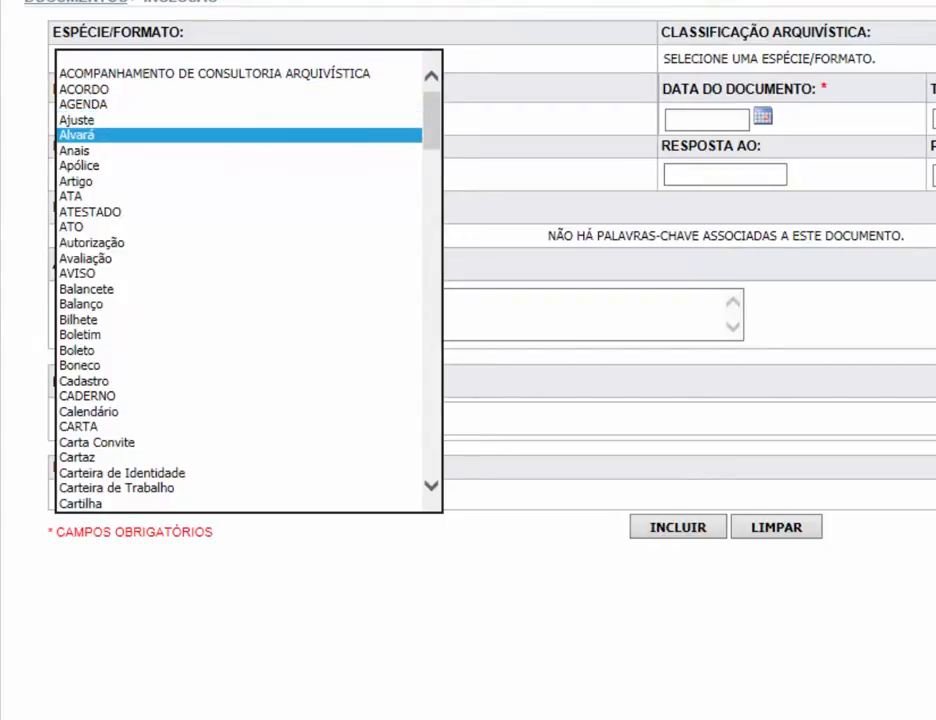
pyautogui.press('Down')
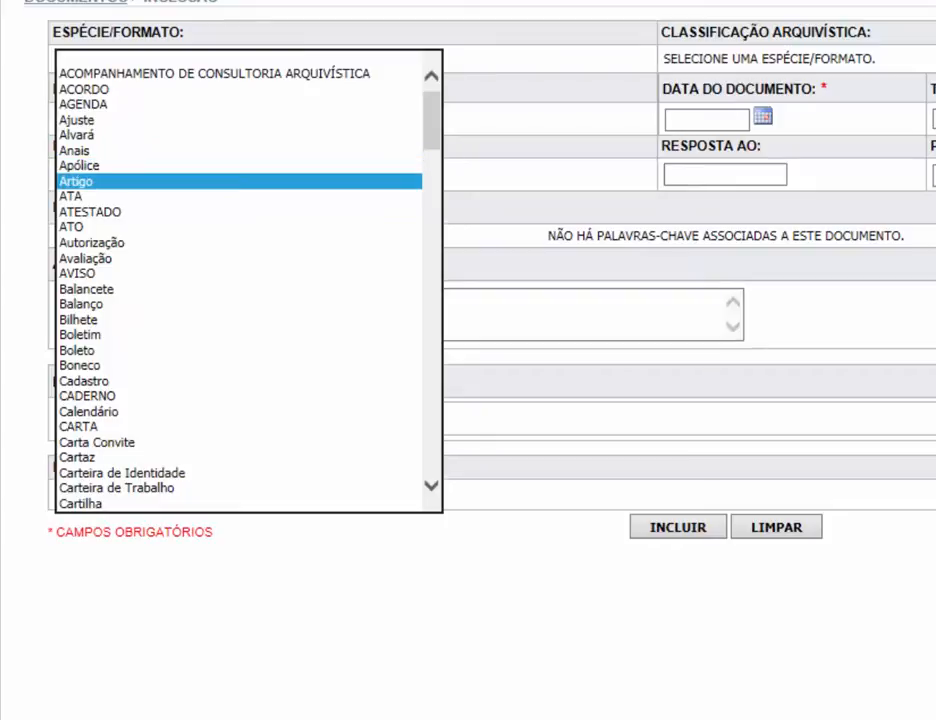
pyautogui.write('of')
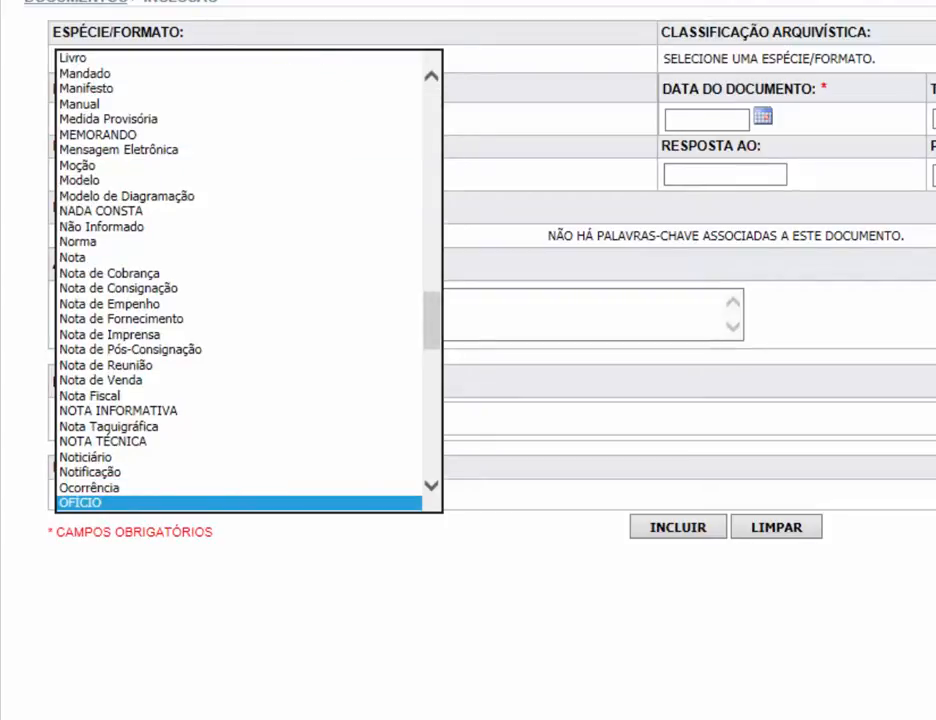
pyautogui.write('mem')
pyautogui.press('Return')
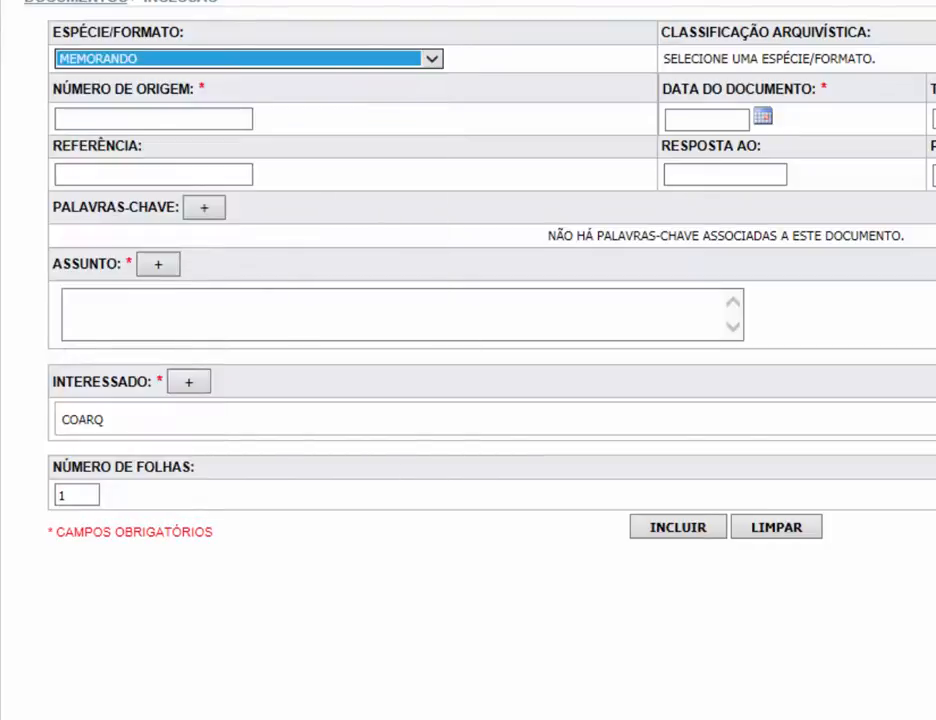
pyautogui.press('Tab')
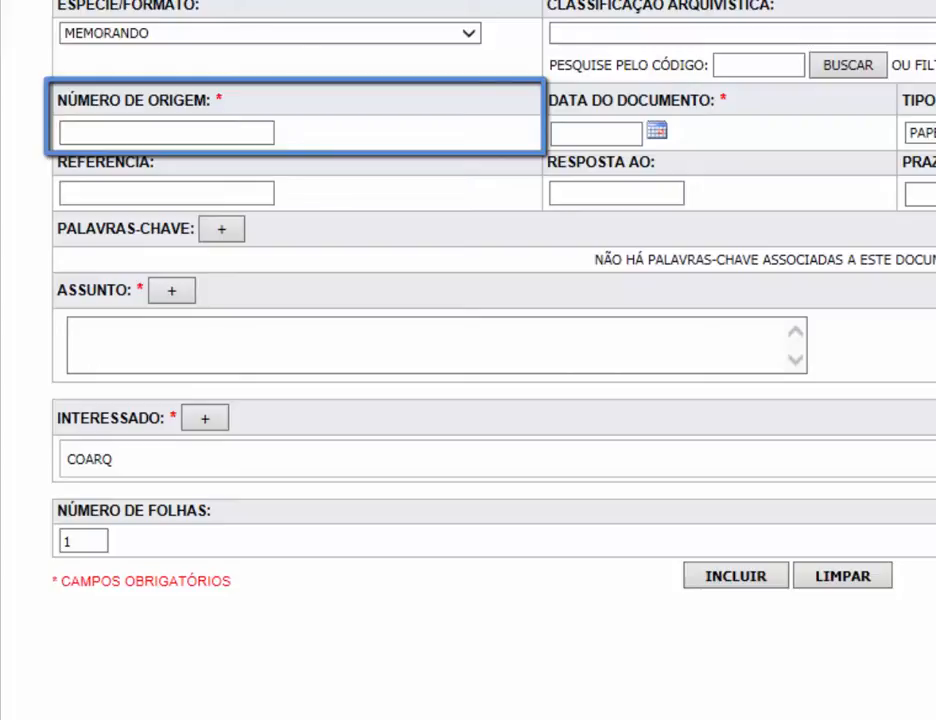
# Enter S/N as the Número de Origem and set the document date to 25/03/2015.
pyautogui.click(165, 133)
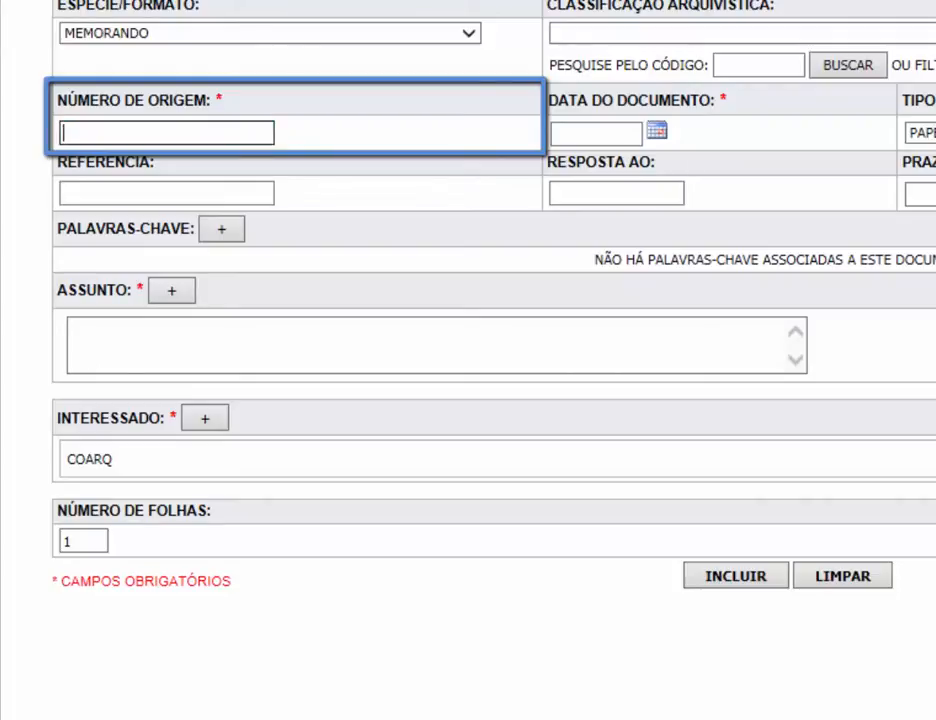
pyautogui.write('S/')
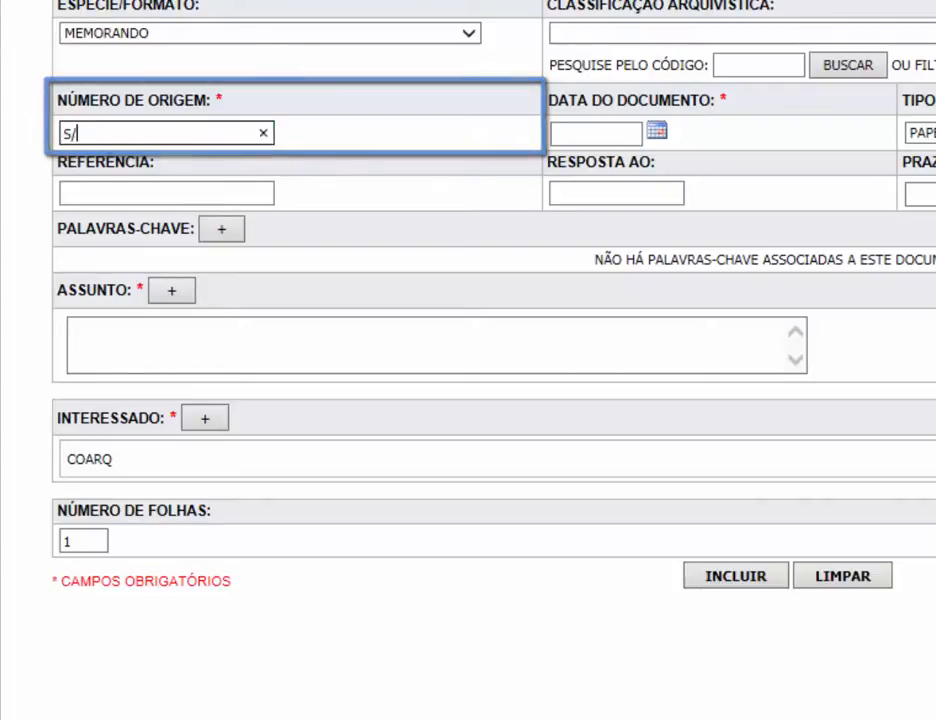
pyautogui.write('N')
pyautogui.press('Tab')
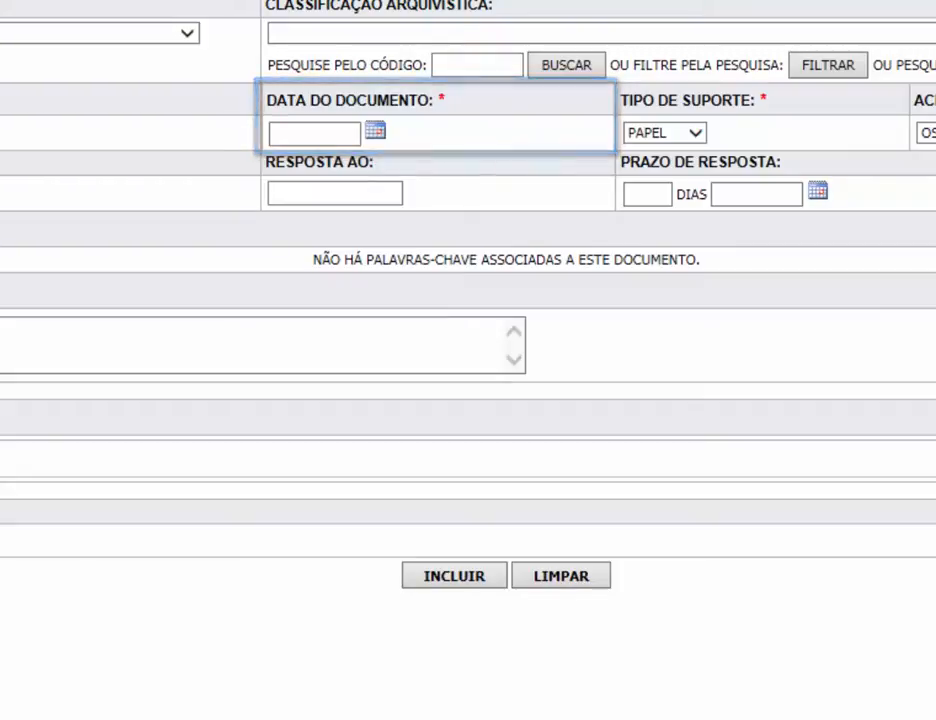
pyautogui.click(375, 131)
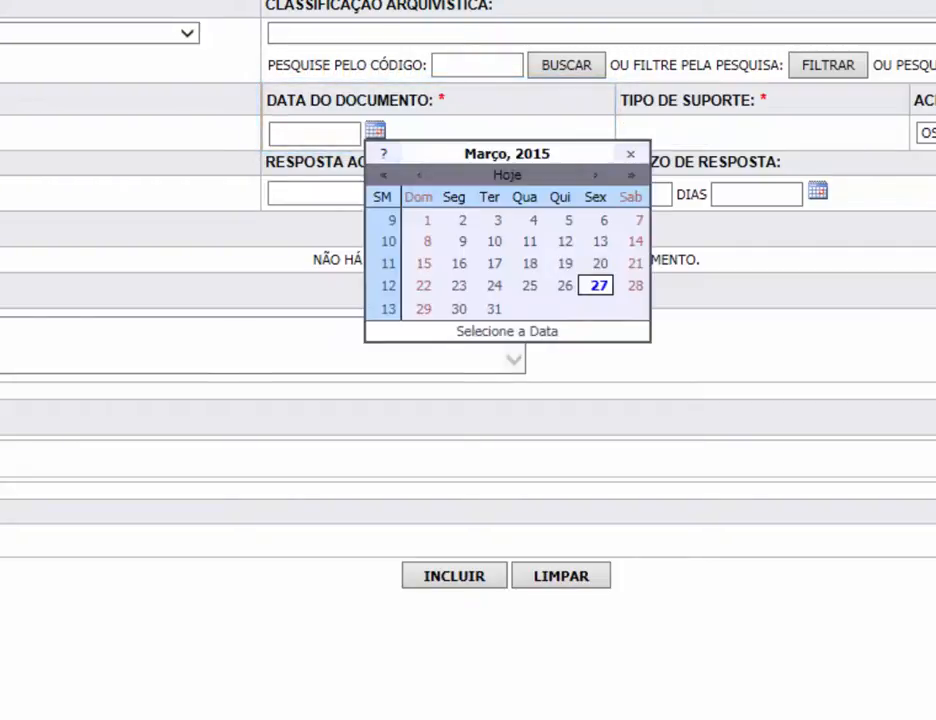
pyautogui.click(530, 285)
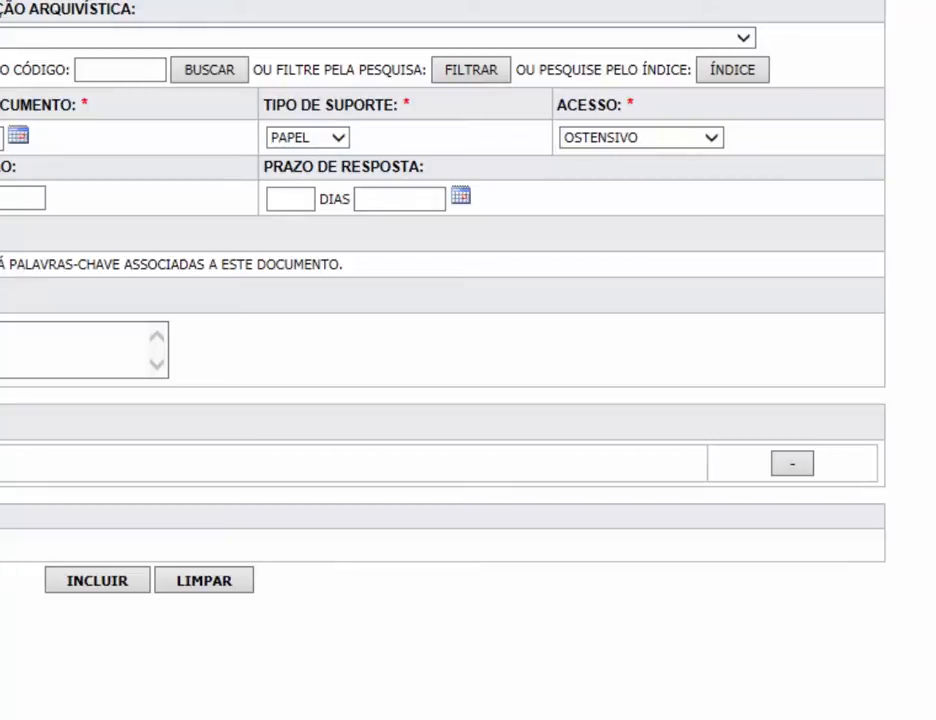
# Set the document's Tipo de Suporte to DIGITAL and its Acesso to OSTENSIVO.
pyautogui.click(338, 138)
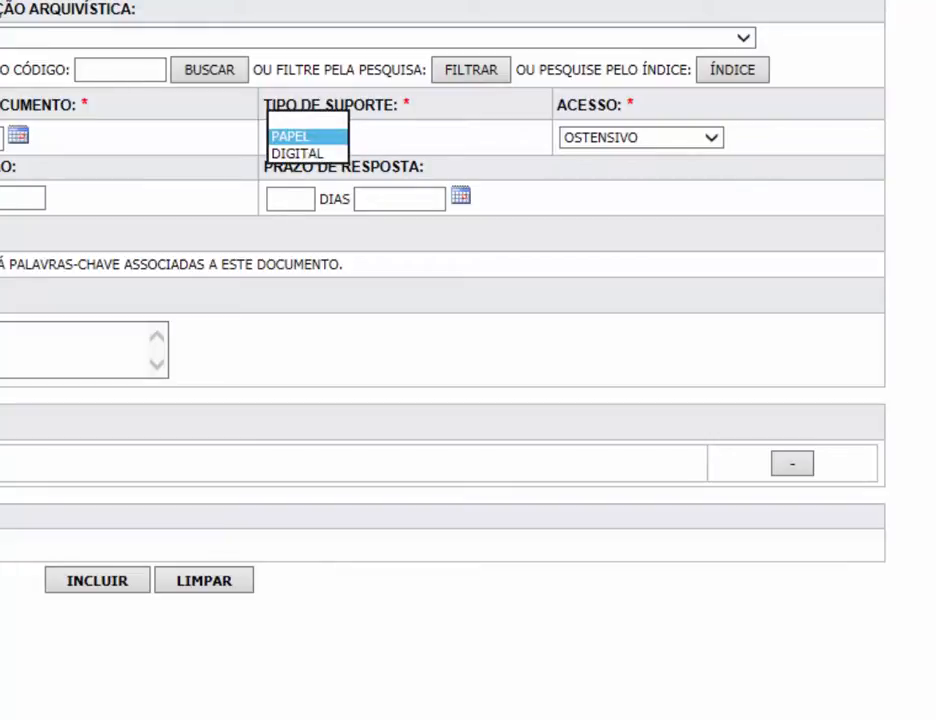
pyautogui.click(298, 154)
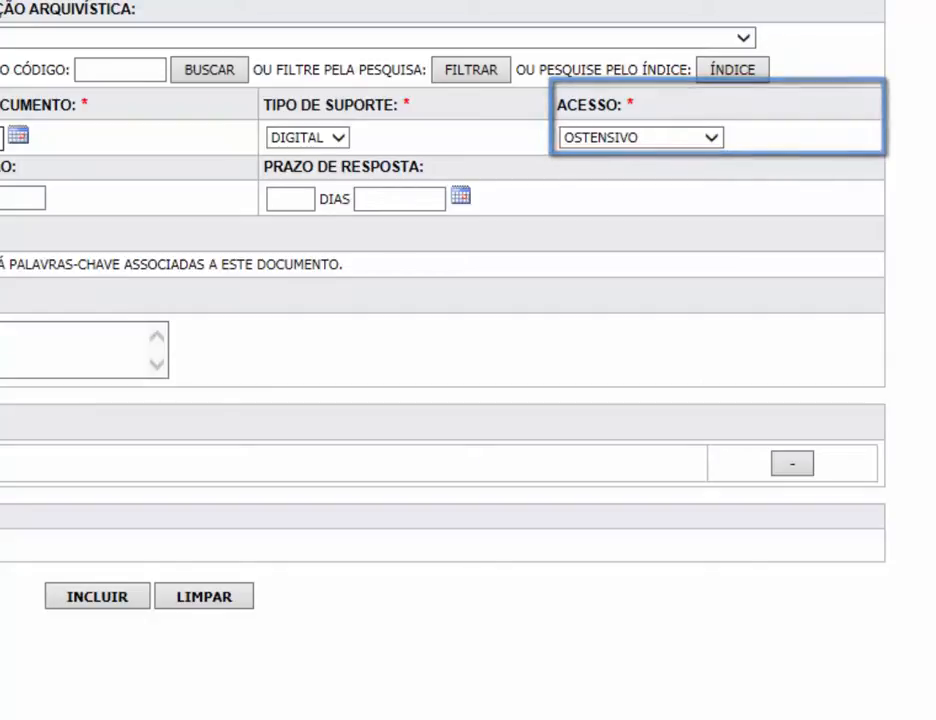
pyautogui.click(711, 138)
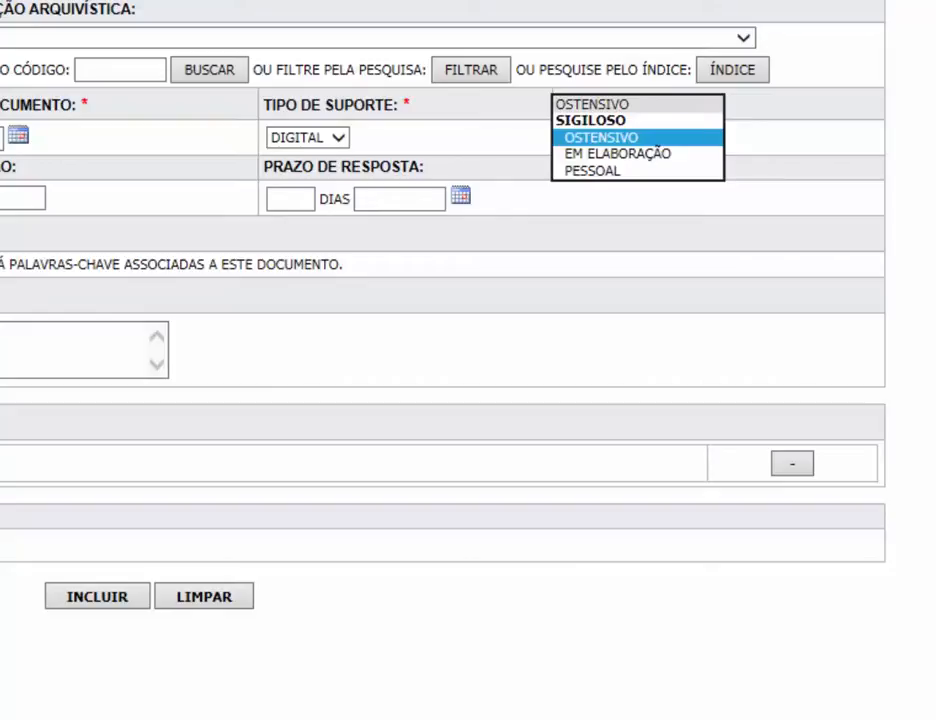
pyautogui.click(593, 104)
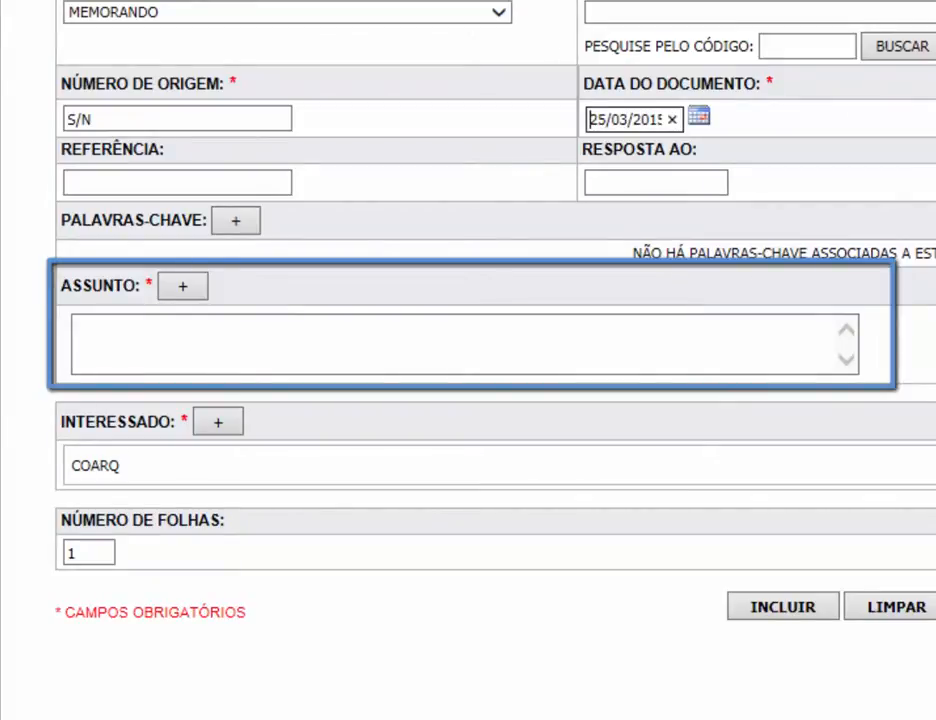
# Enter "PRODUÇÃO DE VÍDEO AULA" as the document's Assunto.
pyautogui.click(456, 344)
pyautogui.write('PRODUÇÃO ')
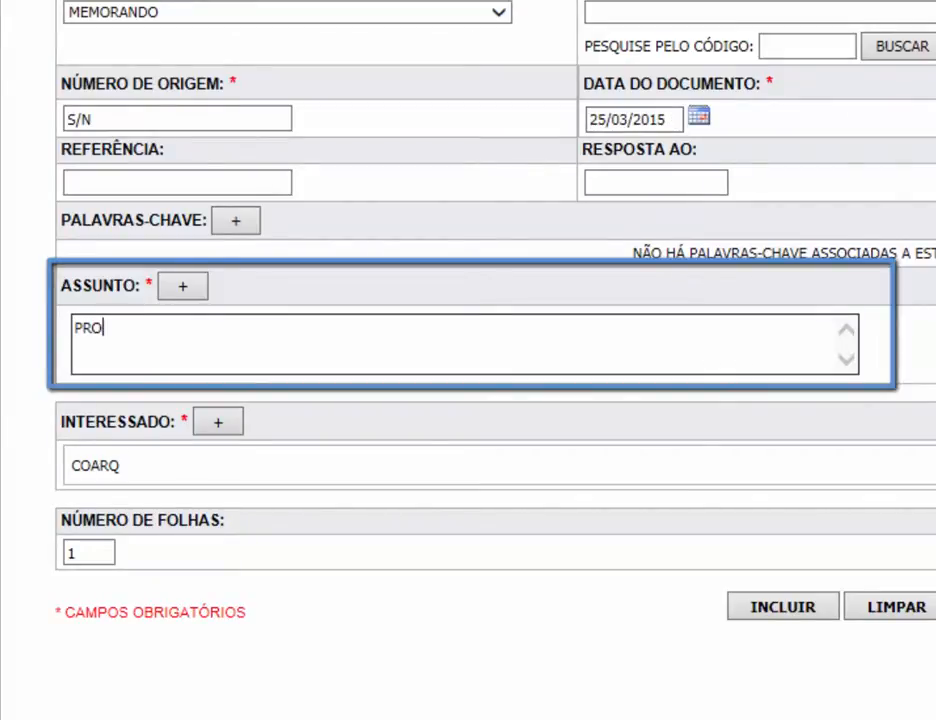
pyautogui.write('DE VÍDEO AULA')
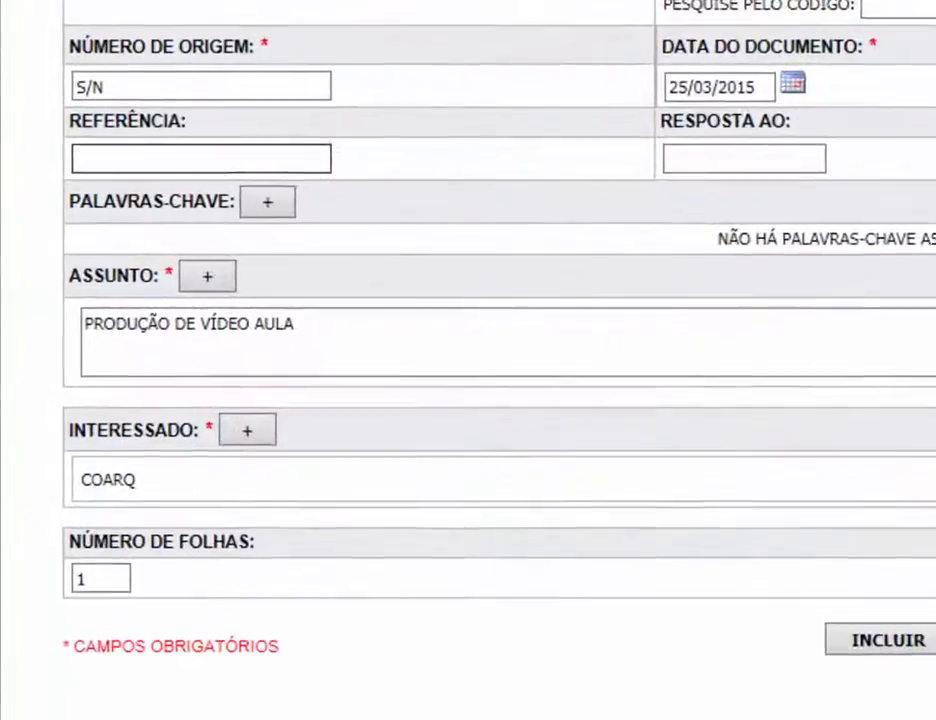
# Enter 00100.001381/2015 as the document's Referência.
pyautogui.write('00100')
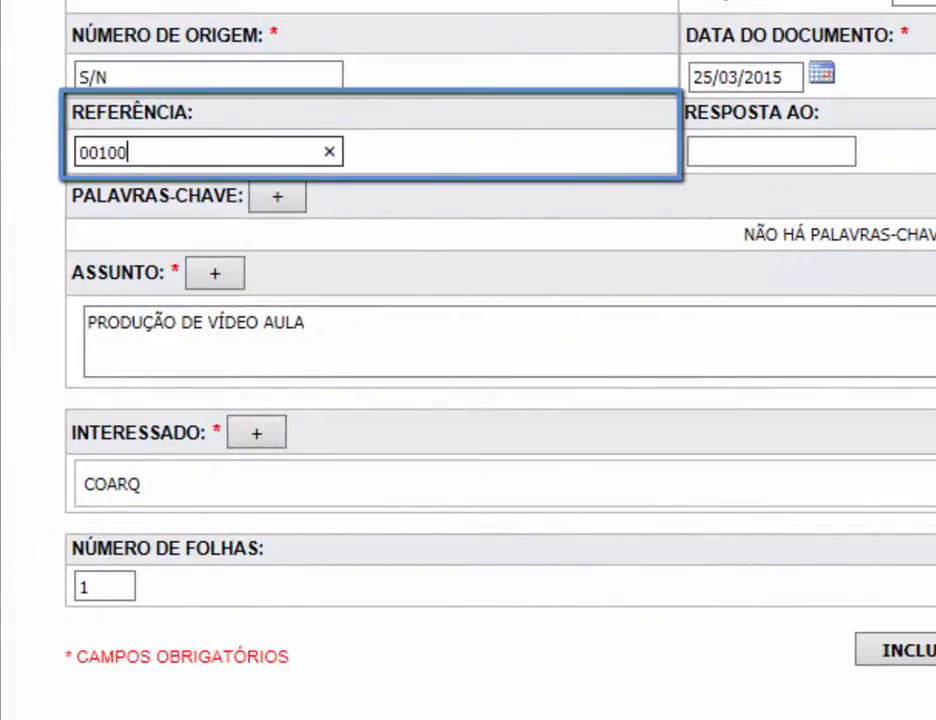
pyautogui.write('.001381/201')
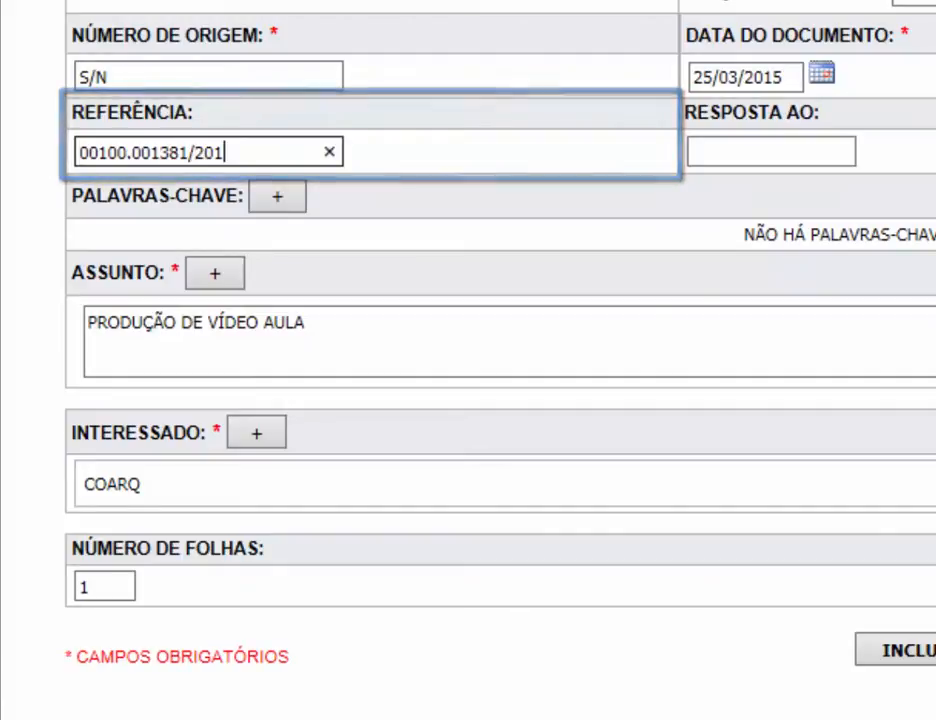
pyautogui.write('5')
pyautogui.press('Tab')
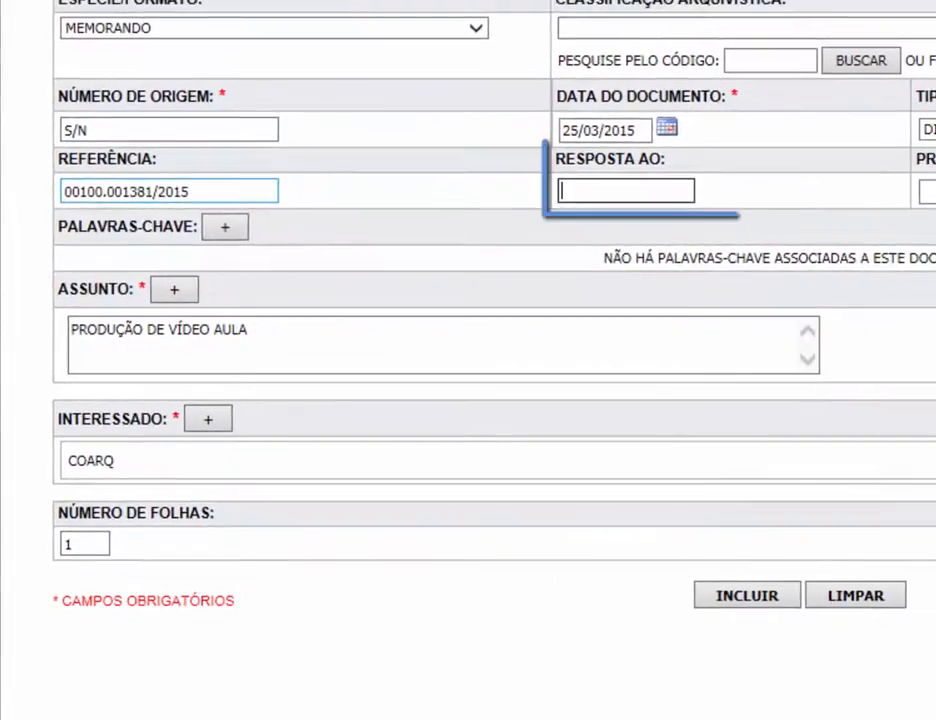
# Mark the document as a reply to 00100.001014/2015 with a response deadline of 5 days.
pyautogui.write('00100')
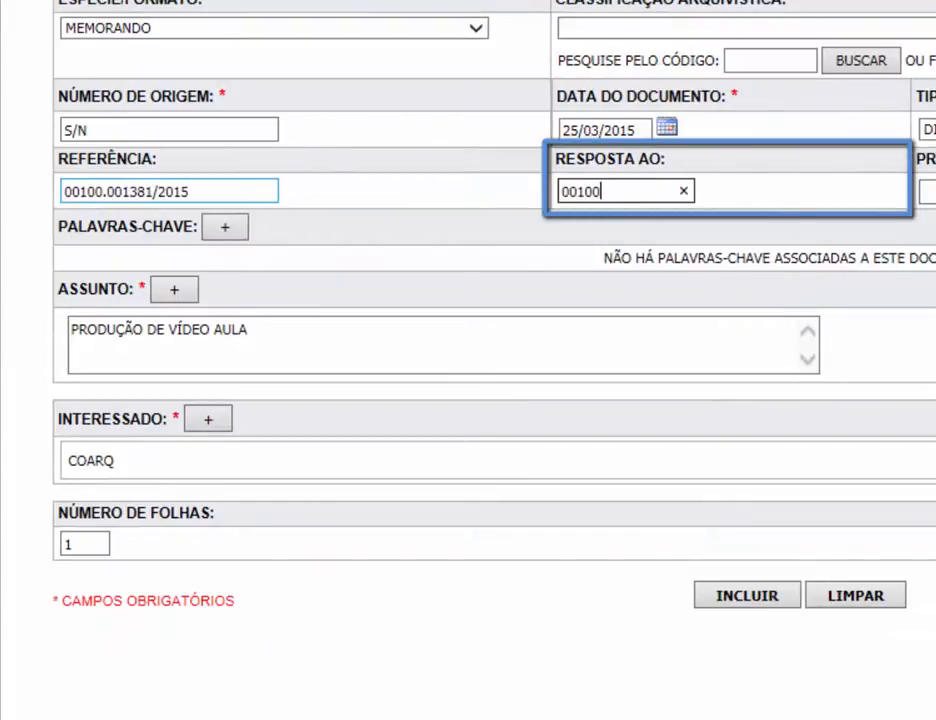
pyautogui.write('.001014/2015')
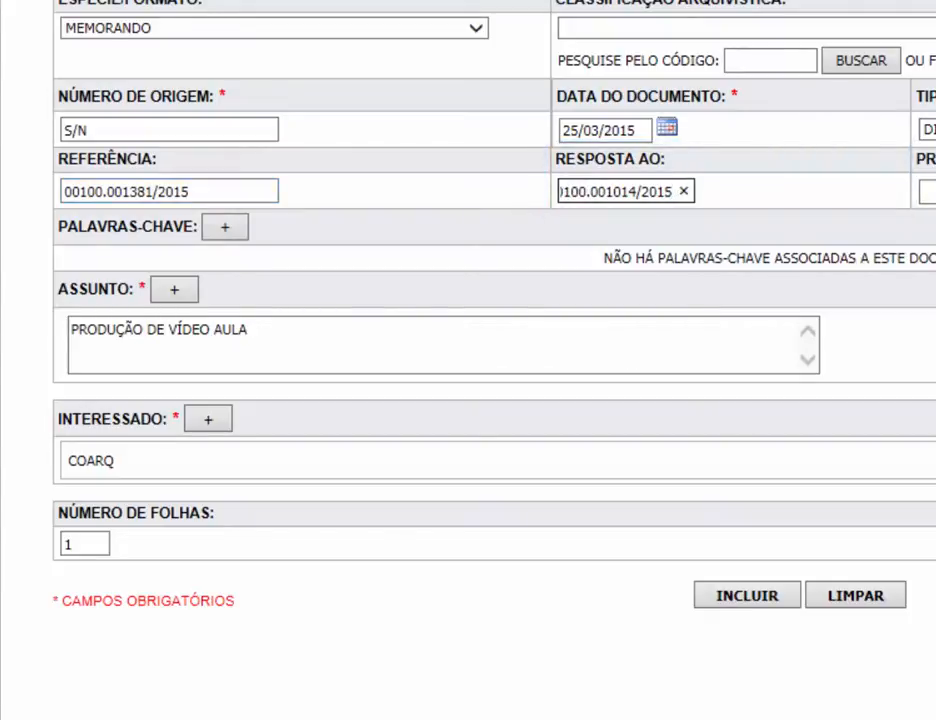
pyautogui.press('Tab')
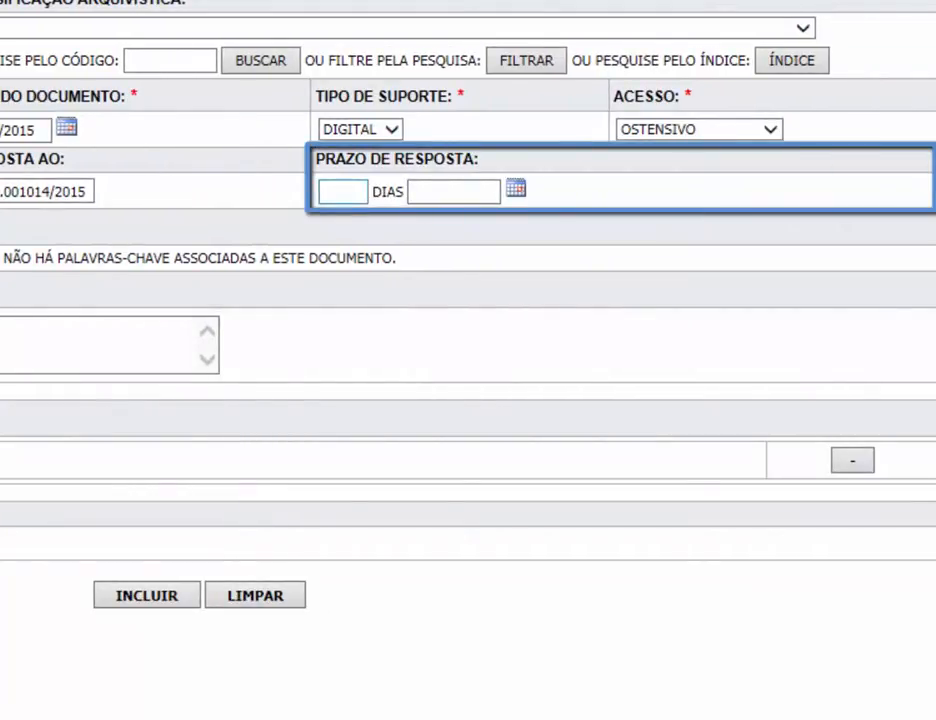
pyautogui.click(343, 192)
pyautogui.write('5')
pyautogui.press('Tab')
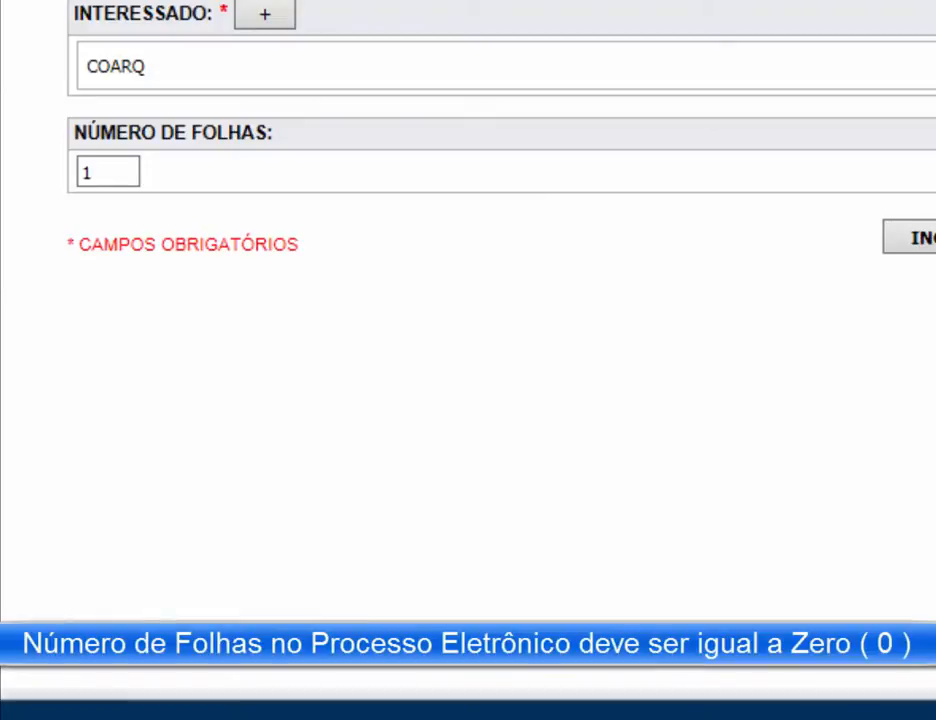
# Set the Número de Folhas to 0 and submit the document registration.
pyautogui.click(94, 172)
pyautogui.press('BackSpace')
pyautogui.write('0')
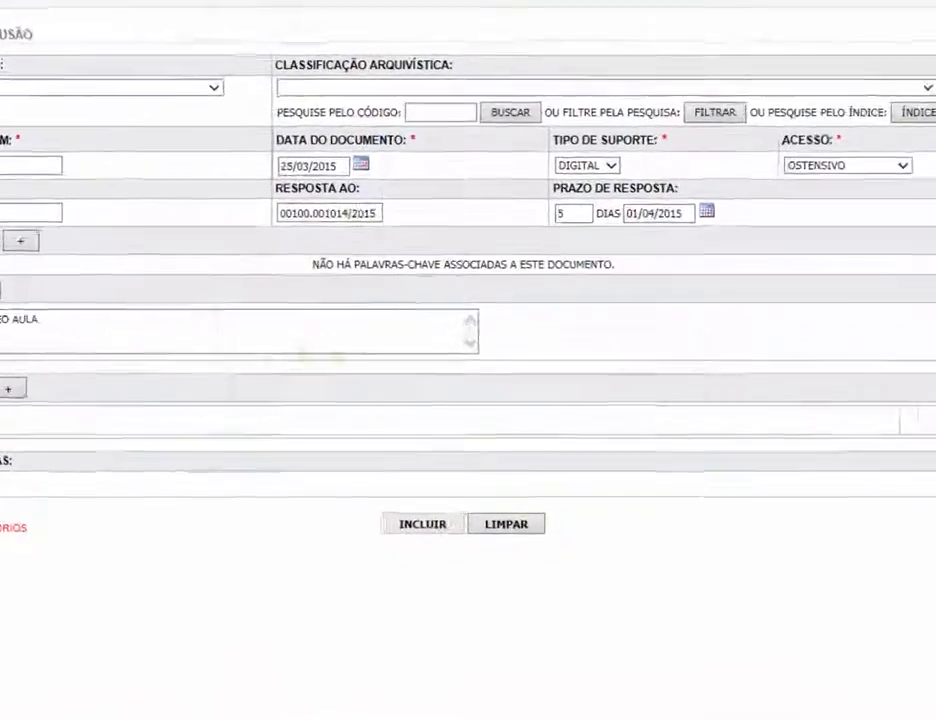
pyautogui.click(779, 324)
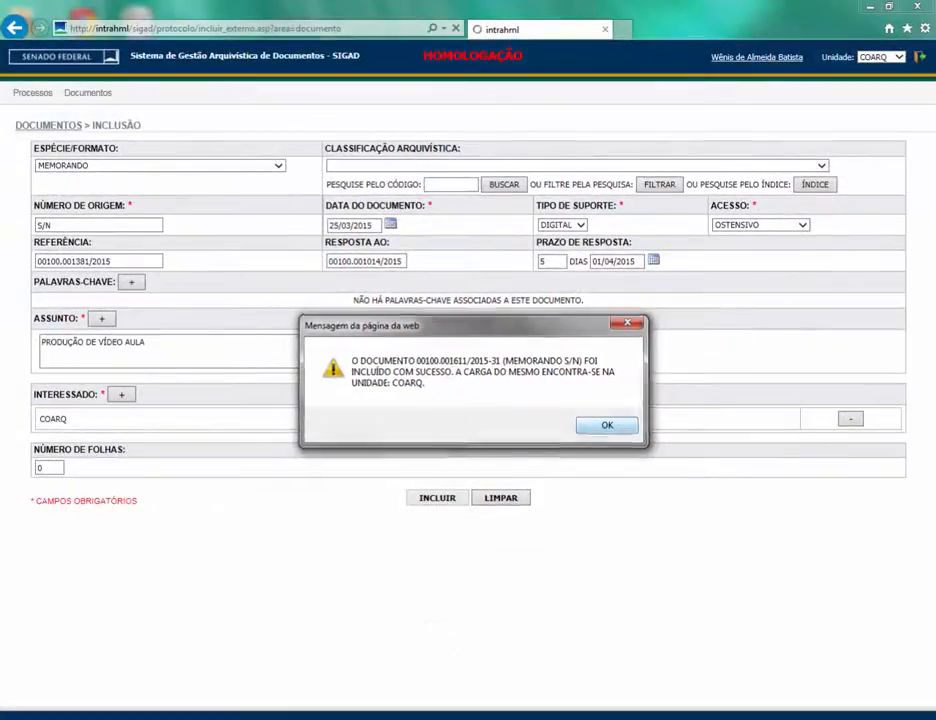
pyautogui.click(735, 254)
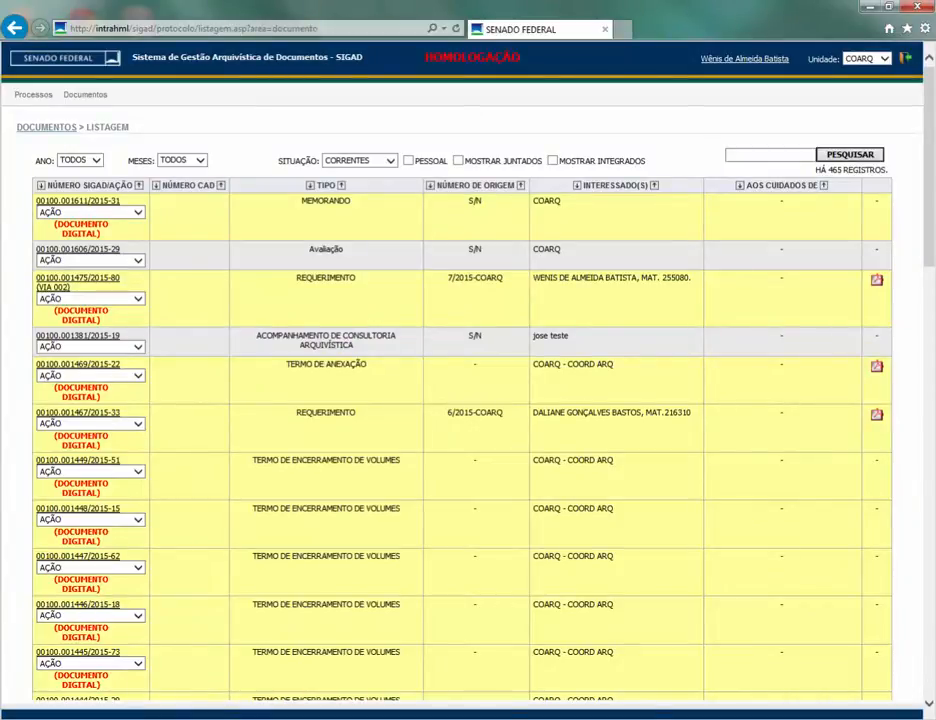
# Show the available document operations.
pyautogui.moveTo(85, 95)
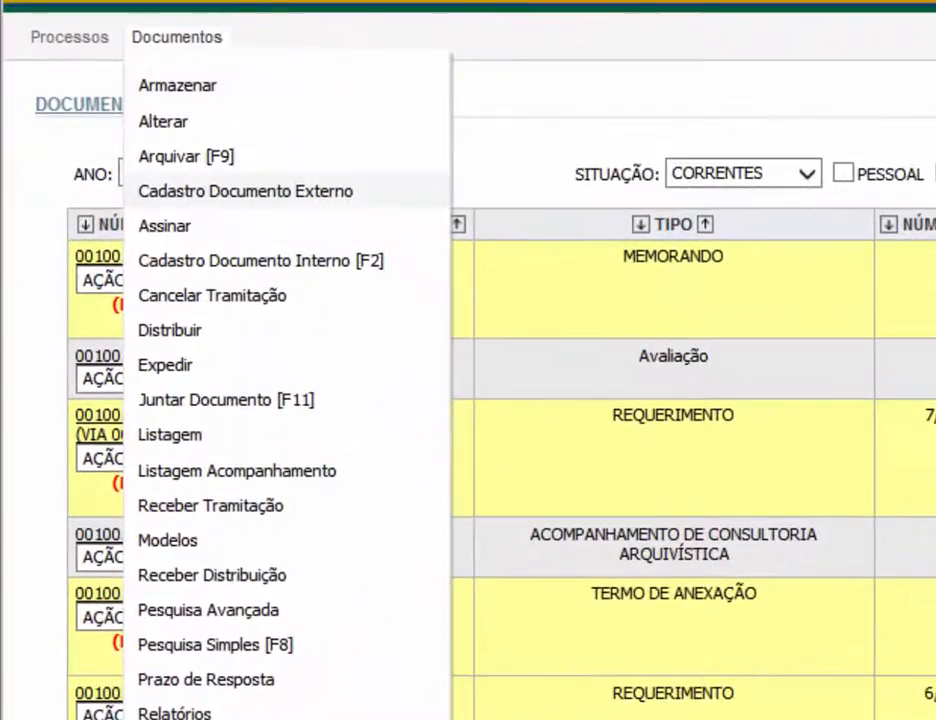